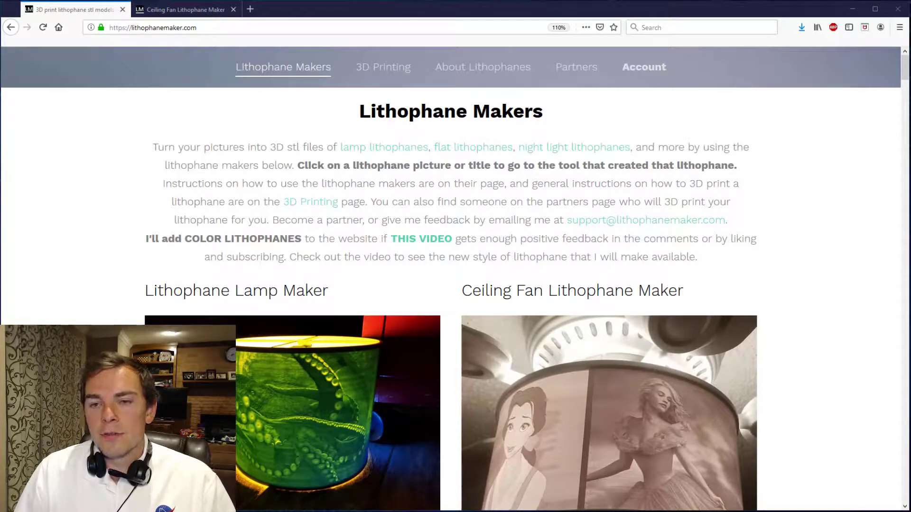
# Scroll down and back up through the current page to review its contents
pyautogui.scroll(-15, 773, 184)
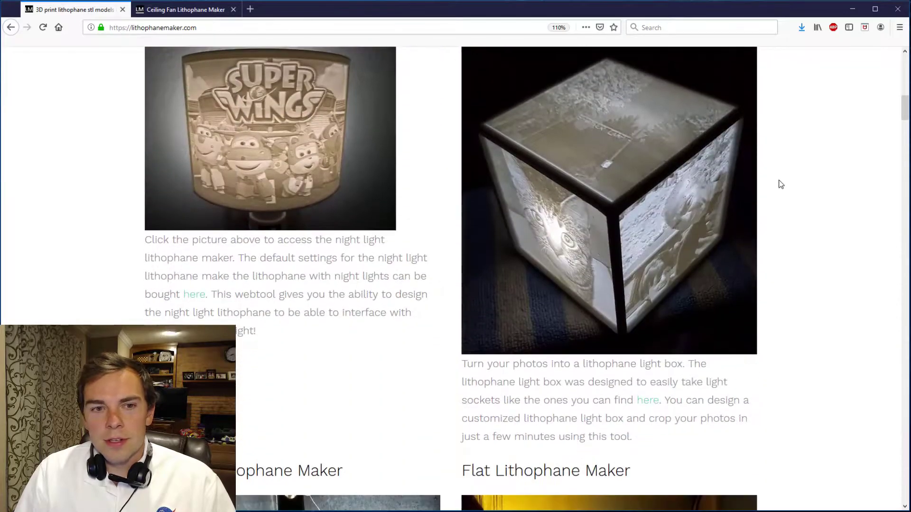
pyautogui.scroll(-5, 781, 184)
pyautogui.scroll(-1, 662, 204)
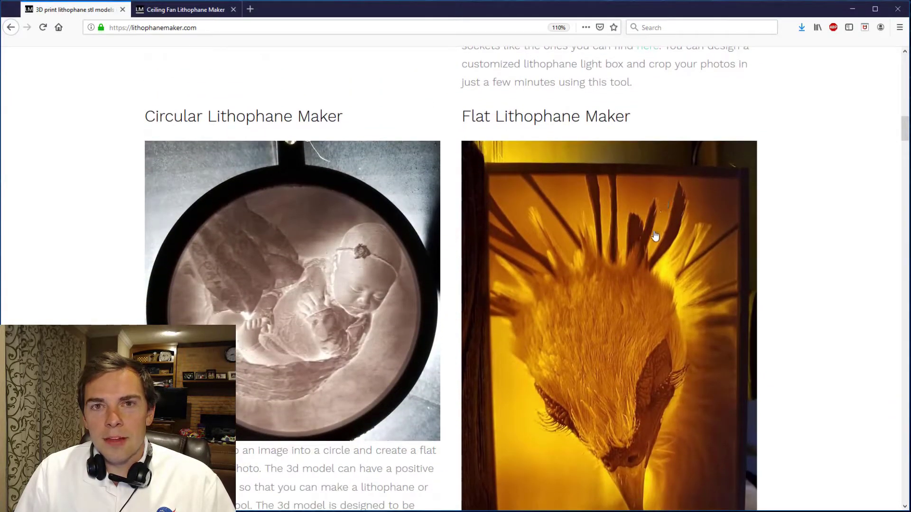
pyautogui.scroll(-6, 691, 252)
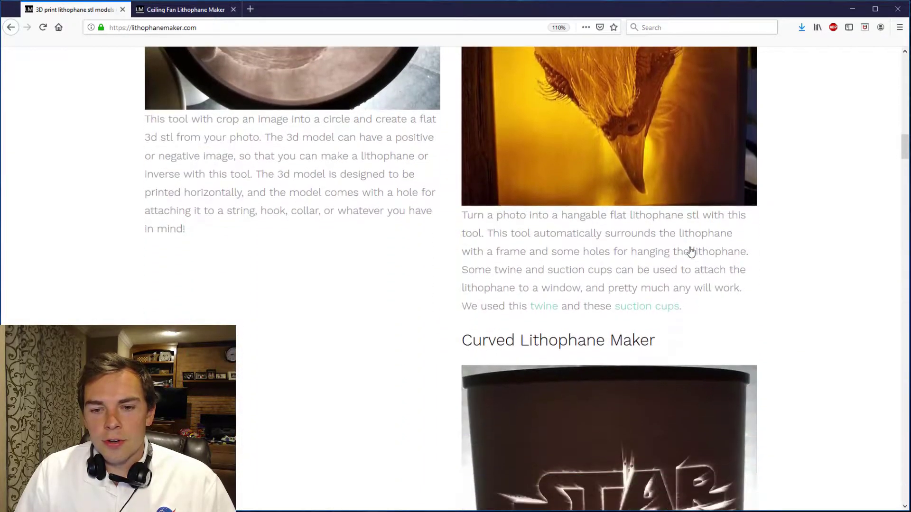
pyautogui.scroll(13, 679, 241)
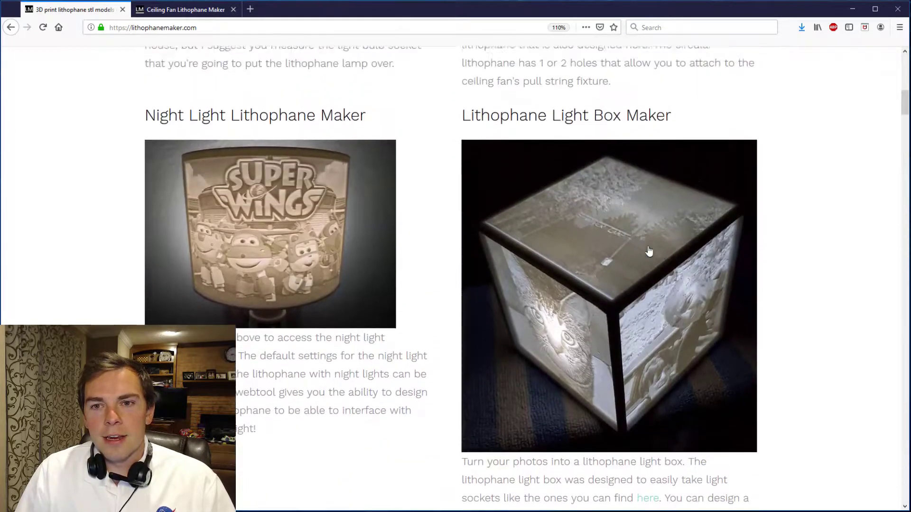
pyautogui.scroll(3, 648, 251)
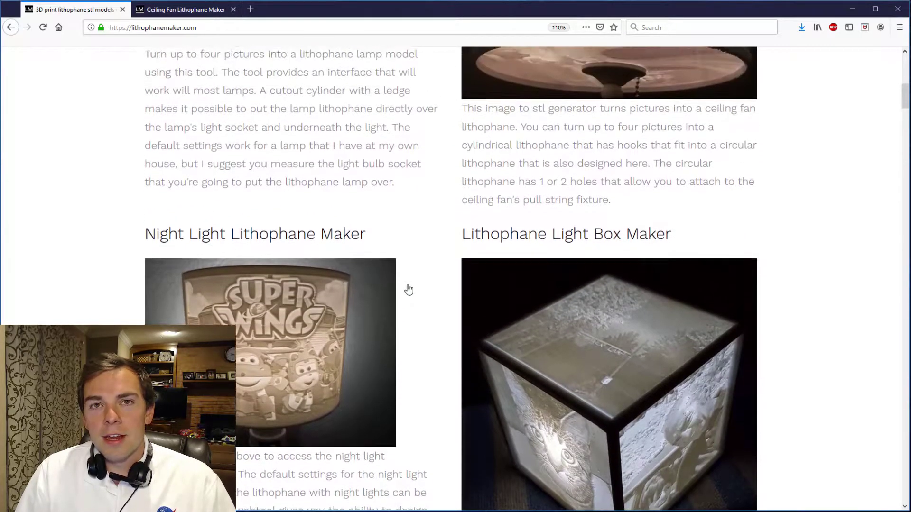
pyautogui.scroll(5, 417, 286)
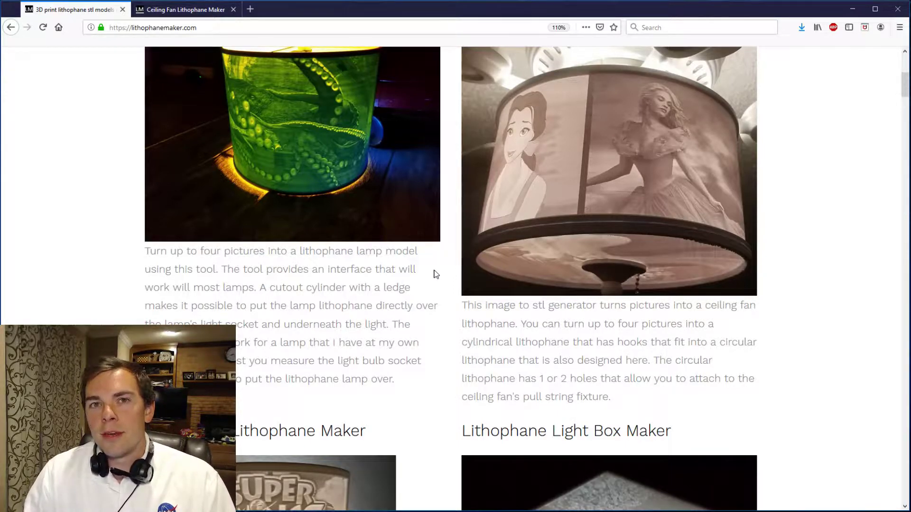
pyautogui.scroll(6, 435, 274)
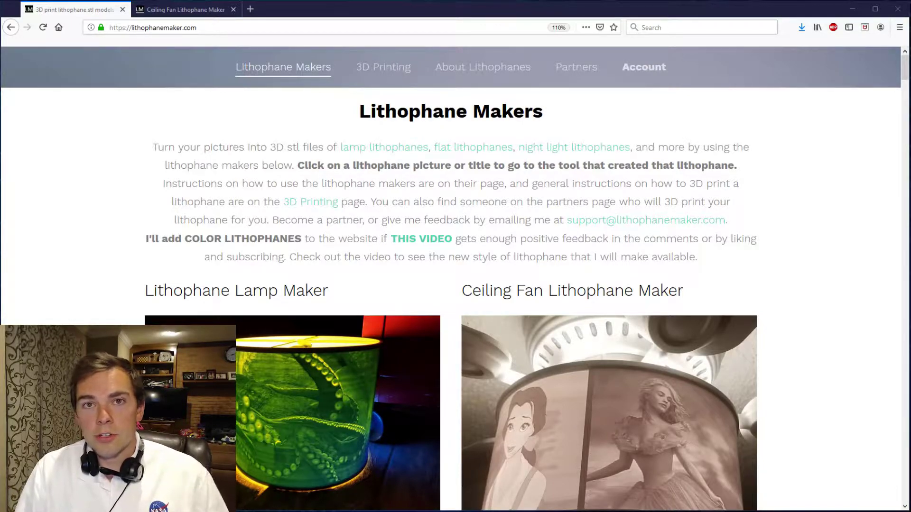
pyautogui.scroll(-5, 437, 263)
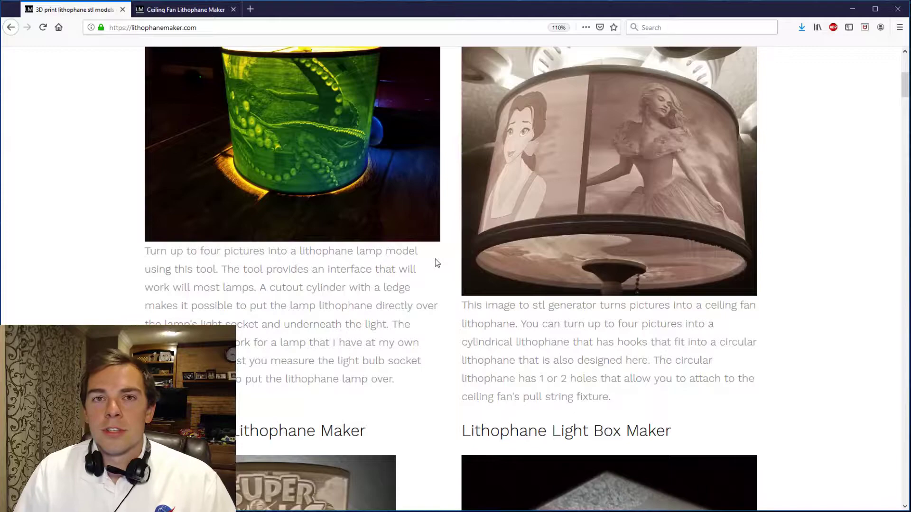
pyautogui.scroll(5, 456, 309)
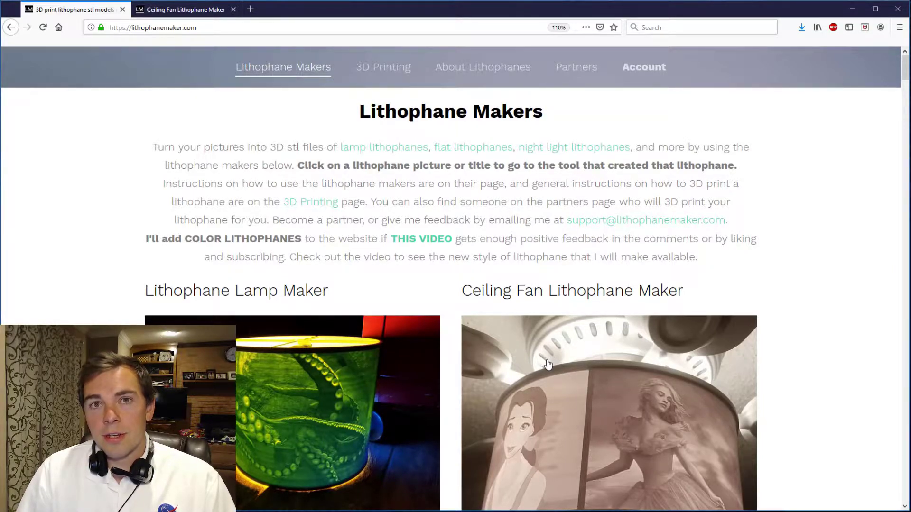
# Switch to the Ceiling Fan Lithophane Maker page and view the loaded photos and size fields
pyautogui.click(164, 10)
pyautogui.scroll(3, 129, 114)
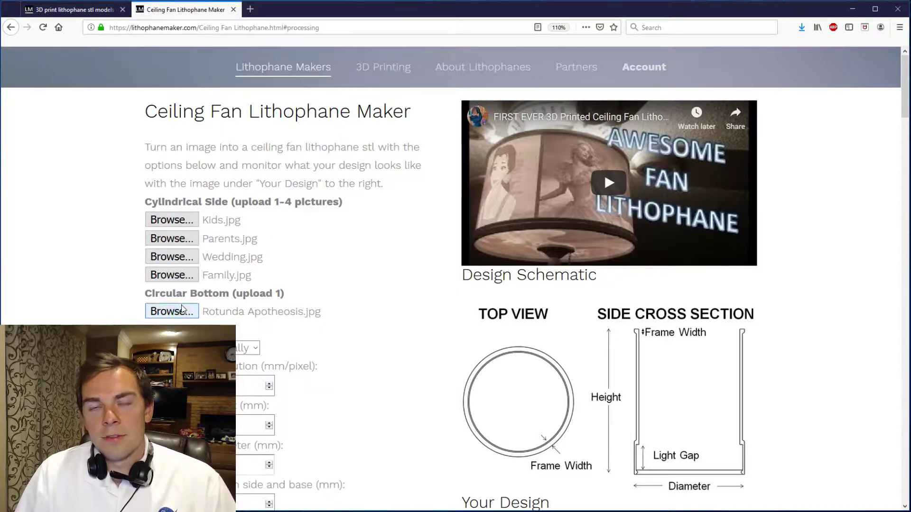
pyautogui.scroll(-5, 277, 297)
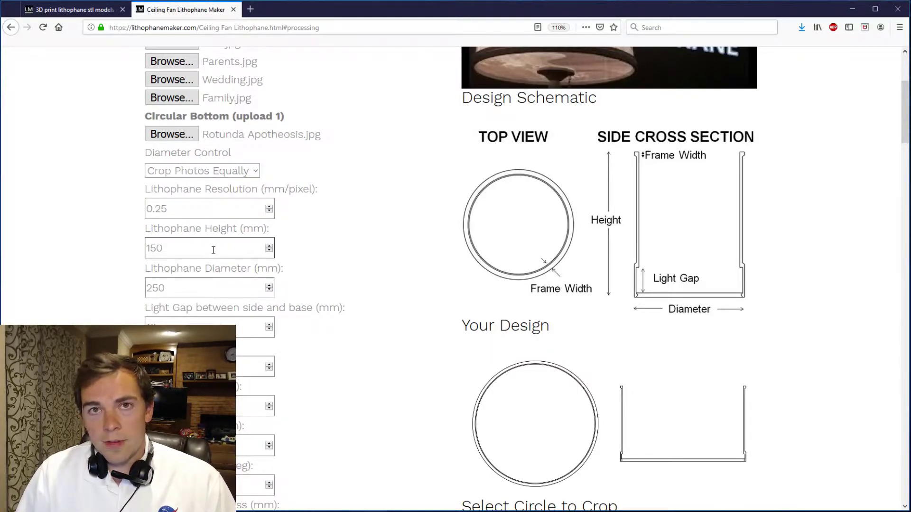
# Keep Crop Photos Equally as diameter control, then view the generated lithophane model in FreeCAD
pyautogui.click(206, 173)
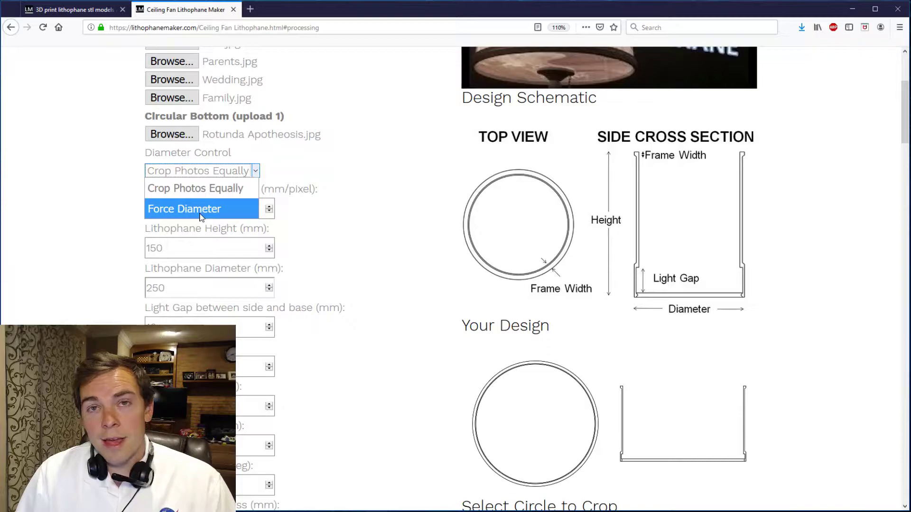
pyautogui.click(202, 189)
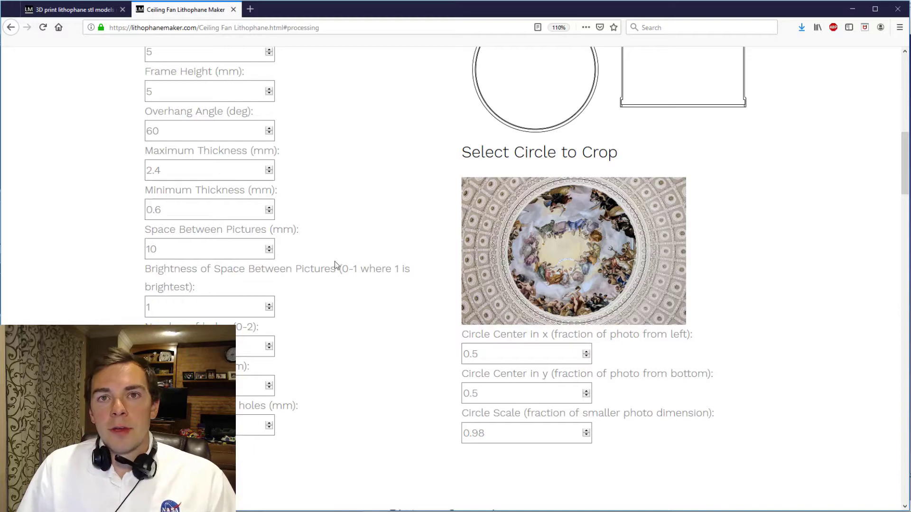
pyautogui.click(221, 243)
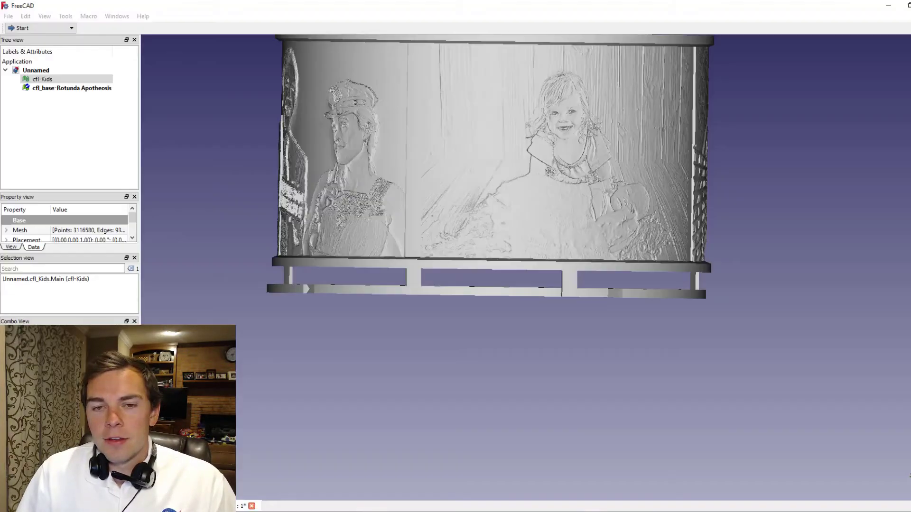
pyautogui.click(899, 104)
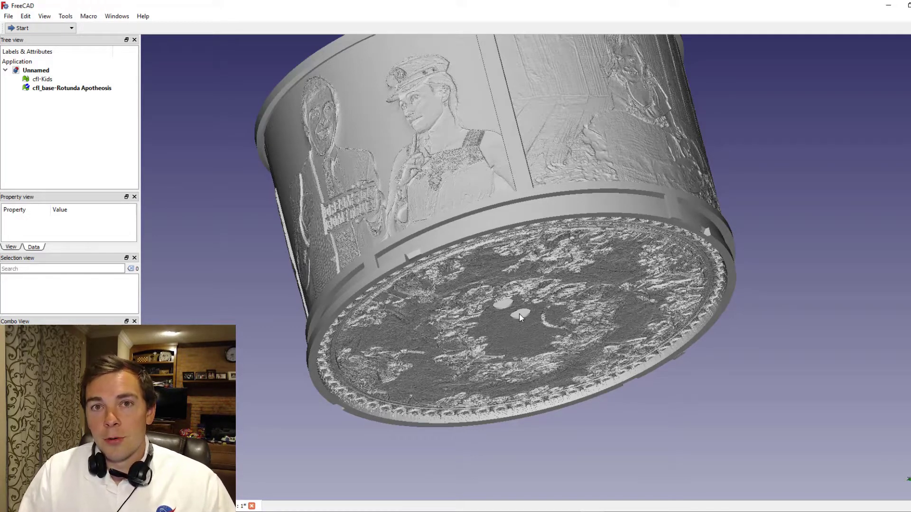
pyautogui.hotkey('alt', 'Tab')
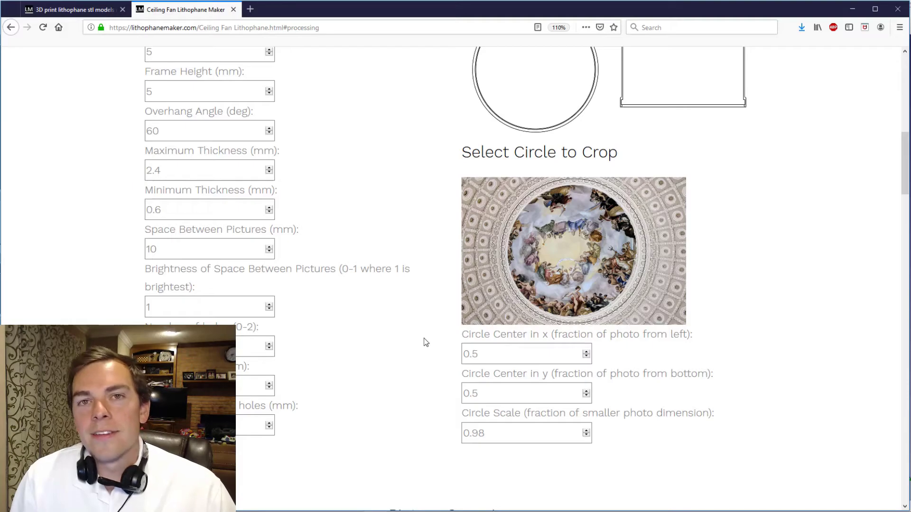
pyautogui.scroll(9, 425, 342)
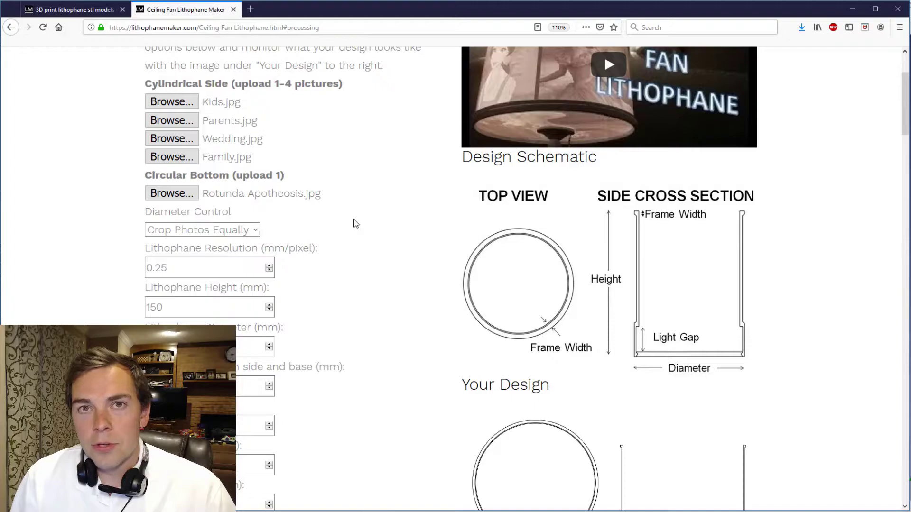
pyautogui.scroll(-10, 356, 223)
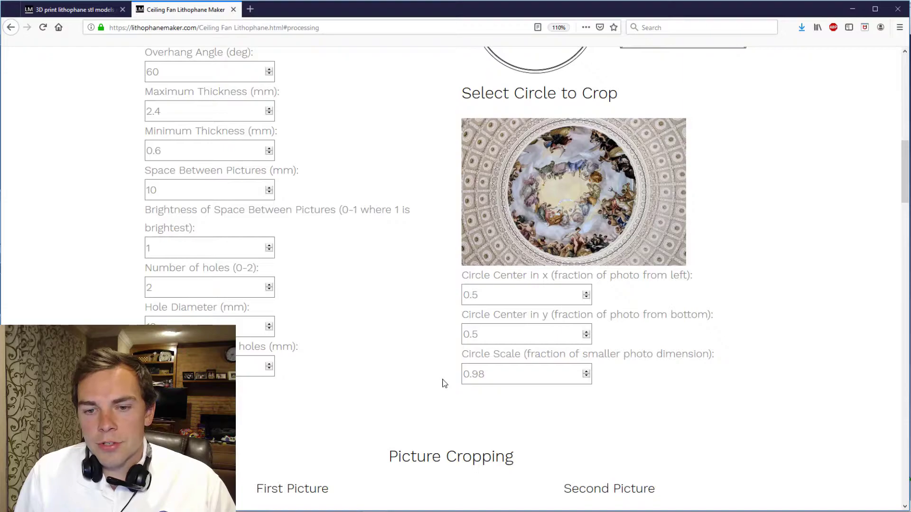
pyautogui.moveTo(485, 375); pyautogui.dragTo(474, 375)
pyautogui.write('75')
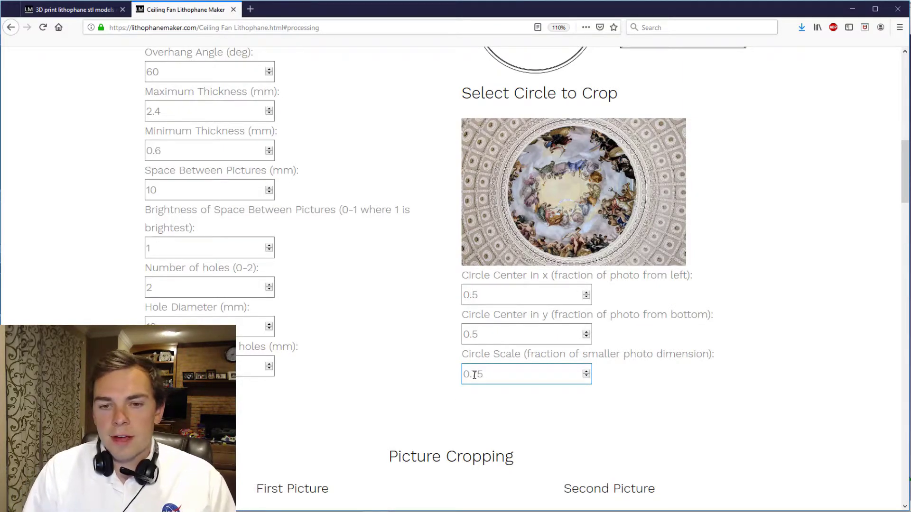
pyautogui.click(503, 326)
pyautogui.moveTo(480, 294); pyautogui.dragTo(474, 296)
pyautogui.write('6')
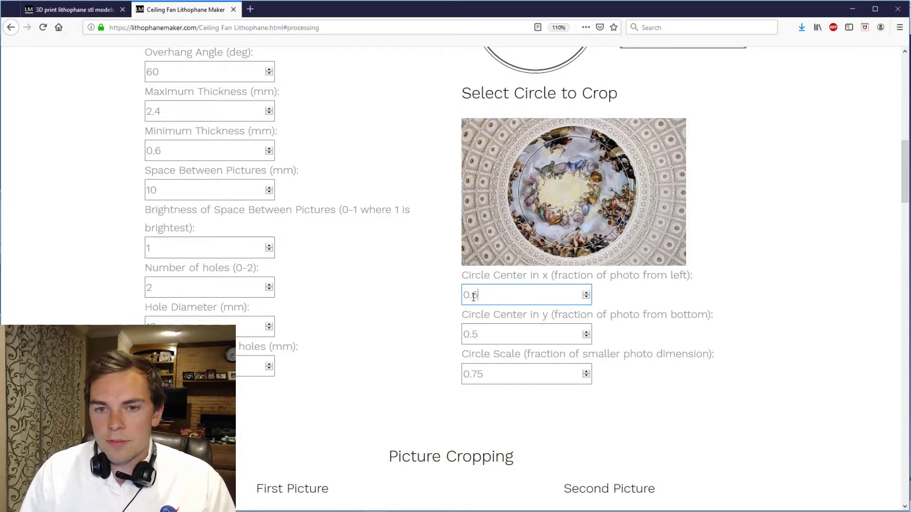
pyautogui.click(494, 332)
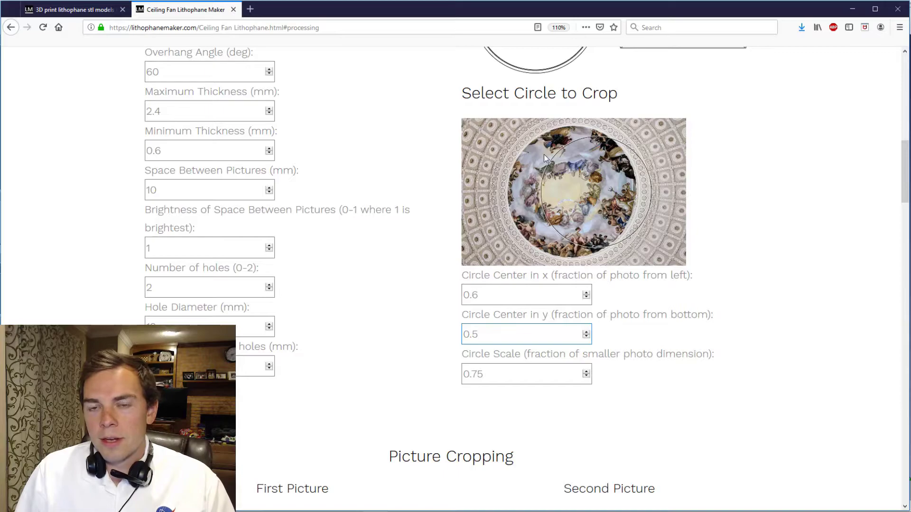
pyautogui.moveTo(478, 336); pyautogui.dragTo(473, 335)
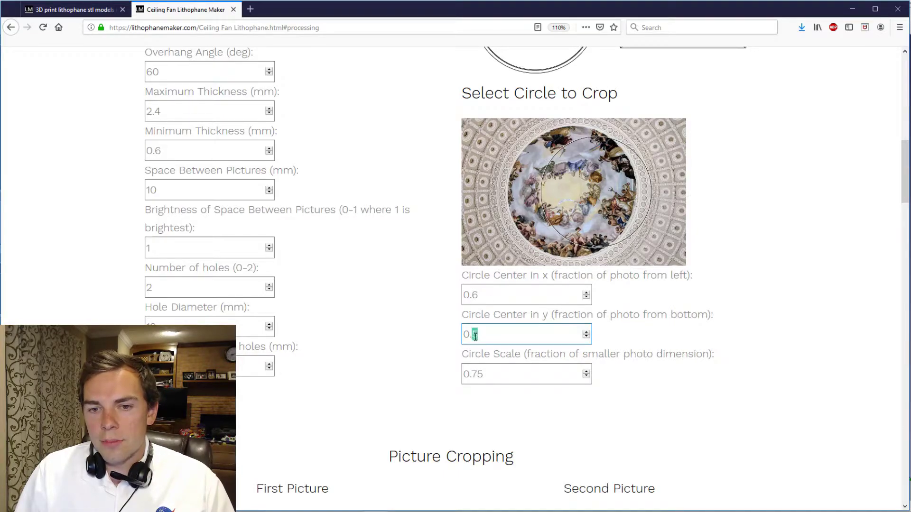
pyautogui.write('6')
pyautogui.click(485, 296)
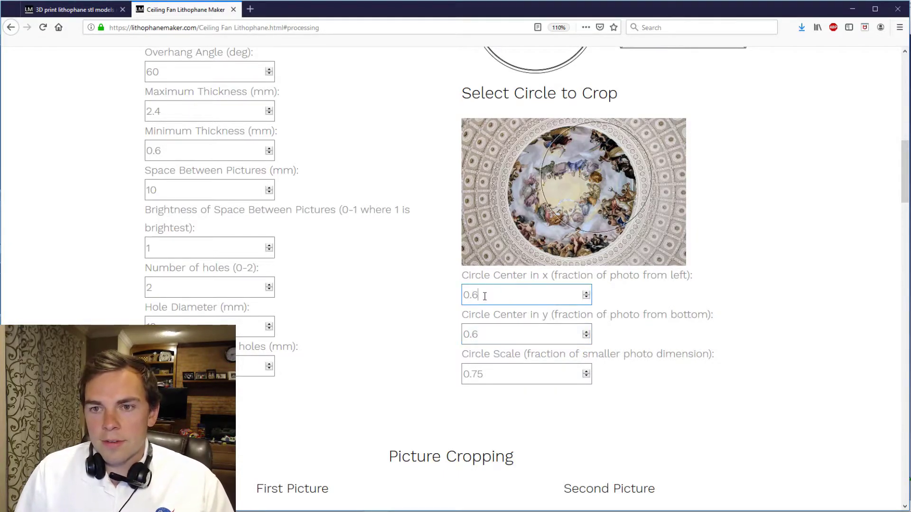
pyautogui.click(480, 339)
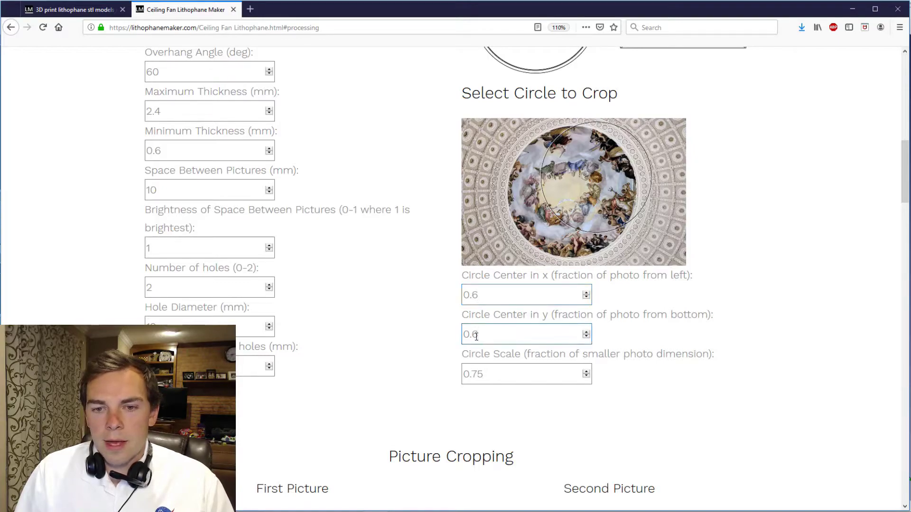
pyautogui.moveTo(480, 337); pyautogui.dragTo(473, 335)
pyautogui.write('5')
pyautogui.moveTo(478, 295); pyautogui.dragTo(473, 296)
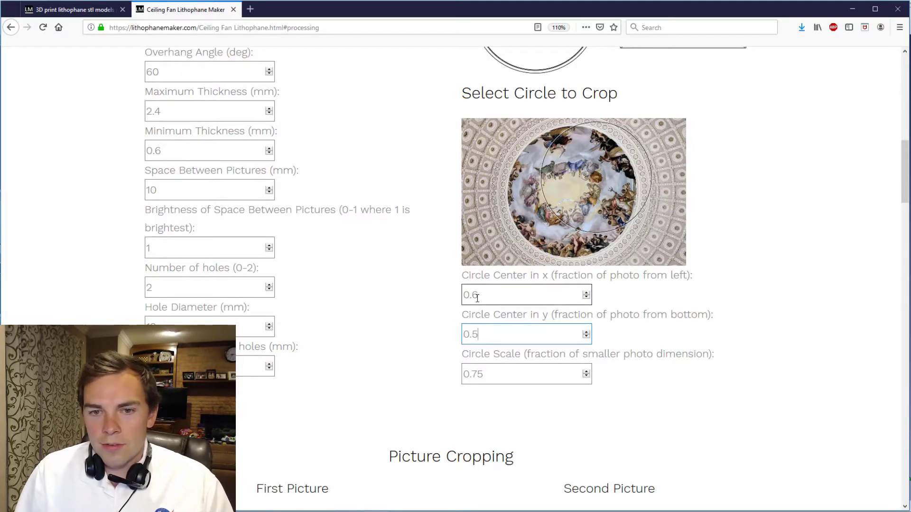
pyautogui.write('5')
pyautogui.click(487, 375)
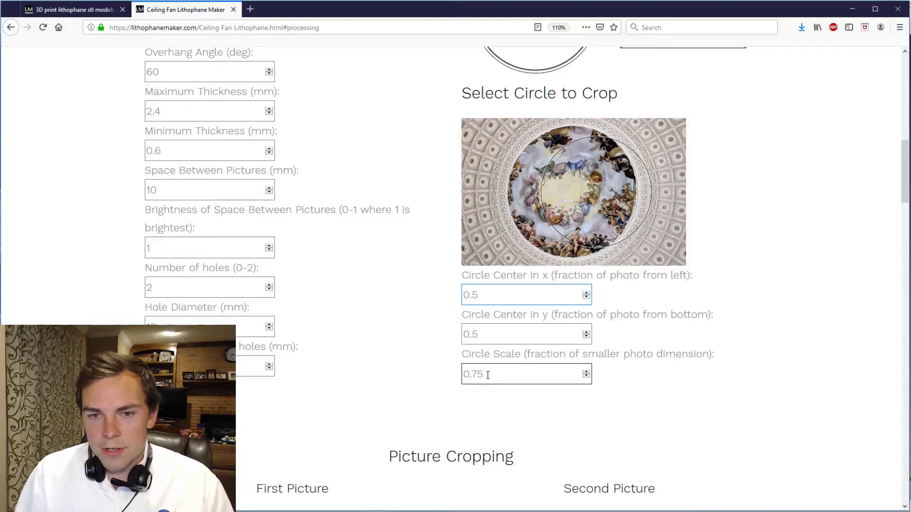
pyautogui.press('BackSpace')
pyautogui.press('BackSpace')
pyautogui.write('98')
pyautogui.hotkey('shift', 'Tab')
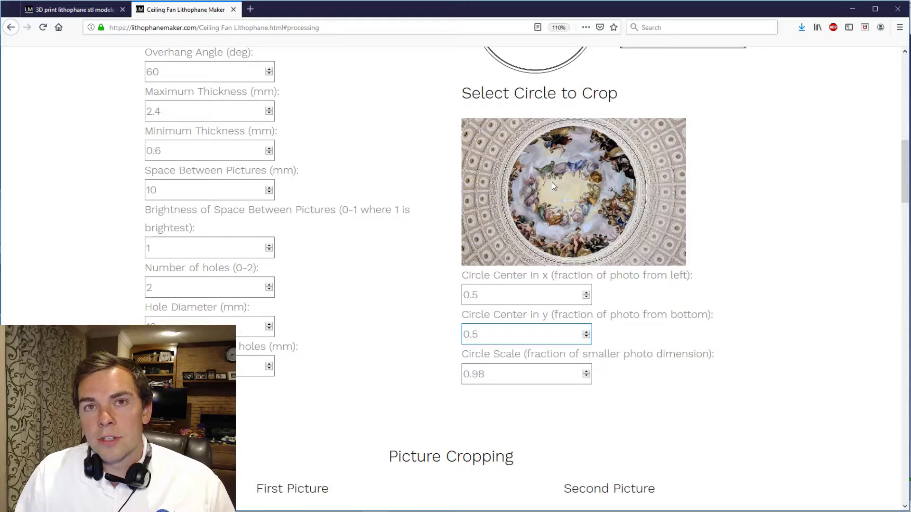
# Scroll past the Picture Cropping settings to the bottom of the page
pyautogui.scroll(-7, 387, 145)
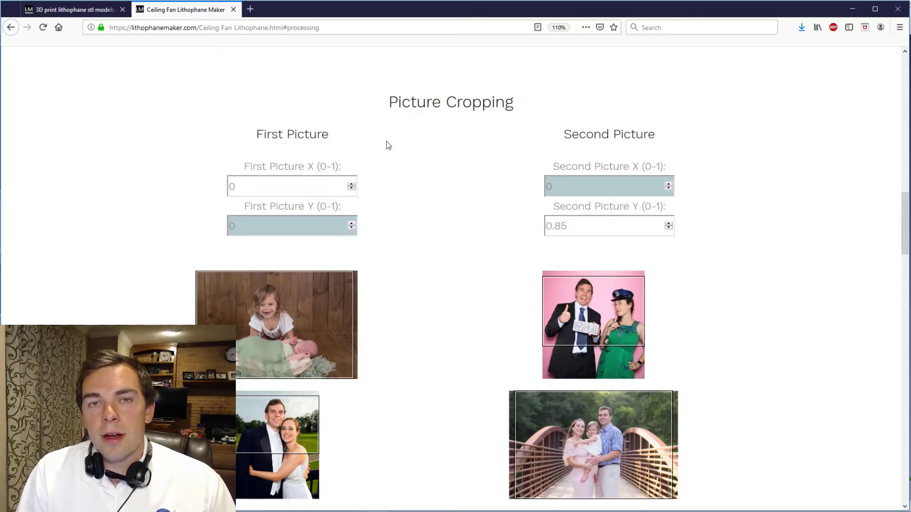
pyautogui.scroll(-7, 386, 141)
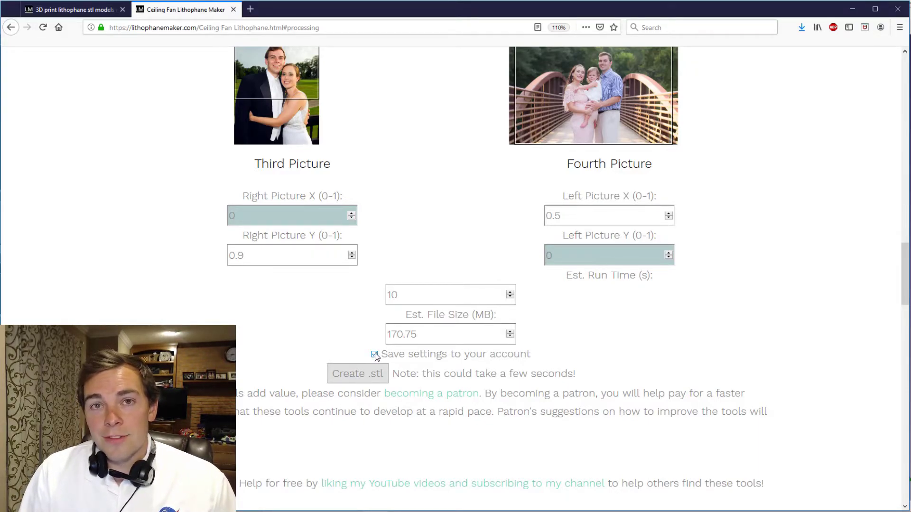
# Generate the ceiling fan lithophane STL files with Create .stl
pyautogui.click(354, 373)
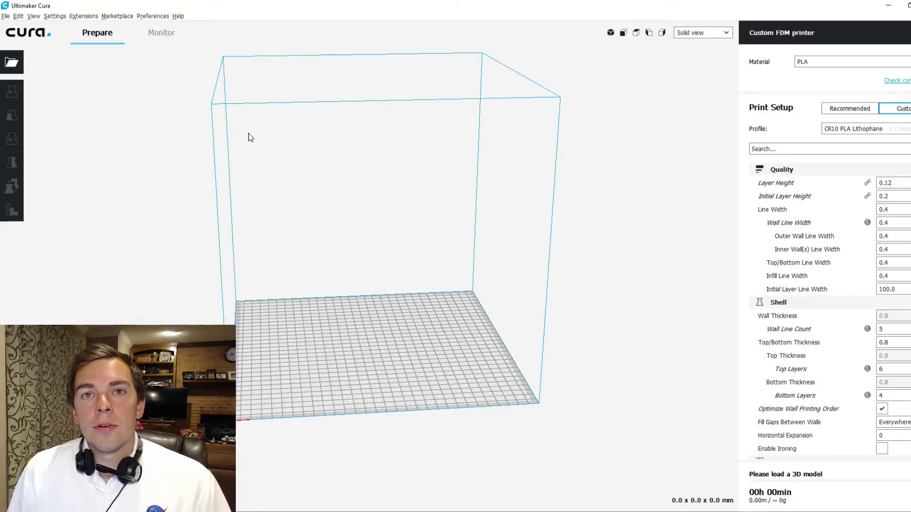
# Bring up Cura's Preferences window via Preferences > Configure Cura...
pyautogui.click(142, 17)
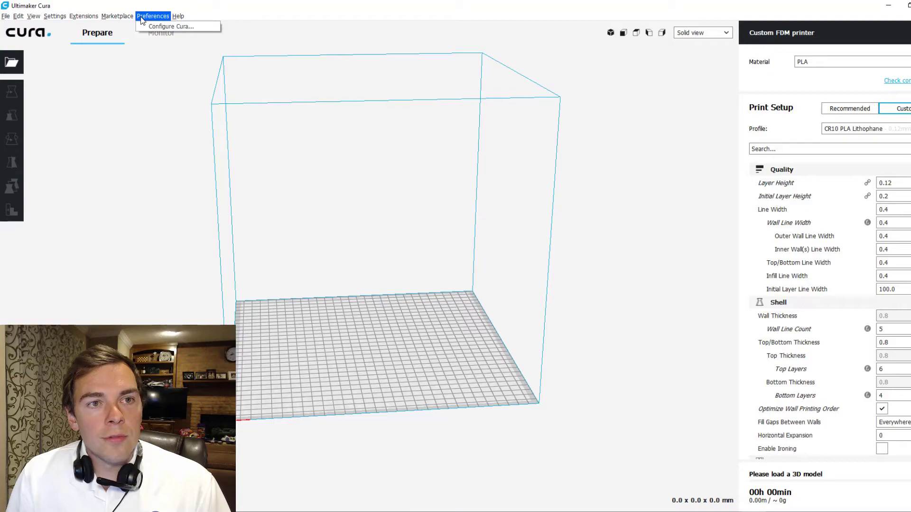
pyautogui.click(145, 25)
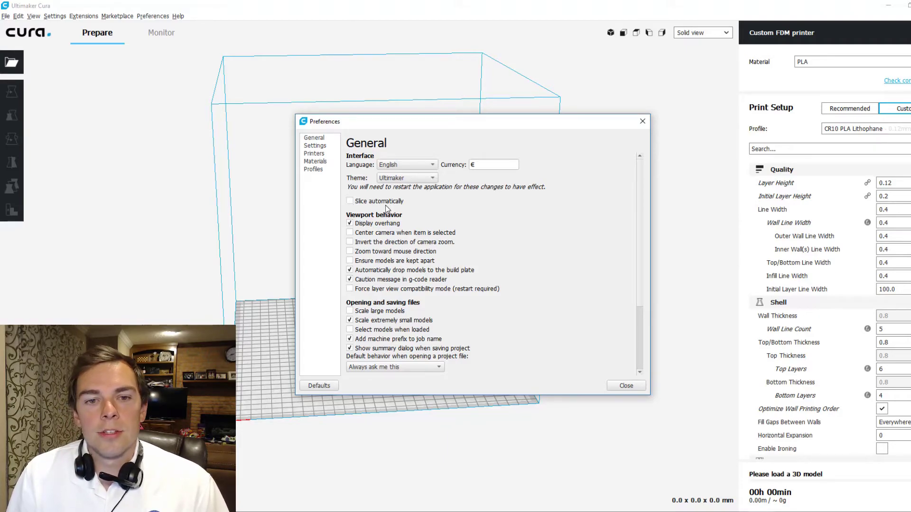
# Close Cura's Preferences window
pyautogui.click(626, 385)
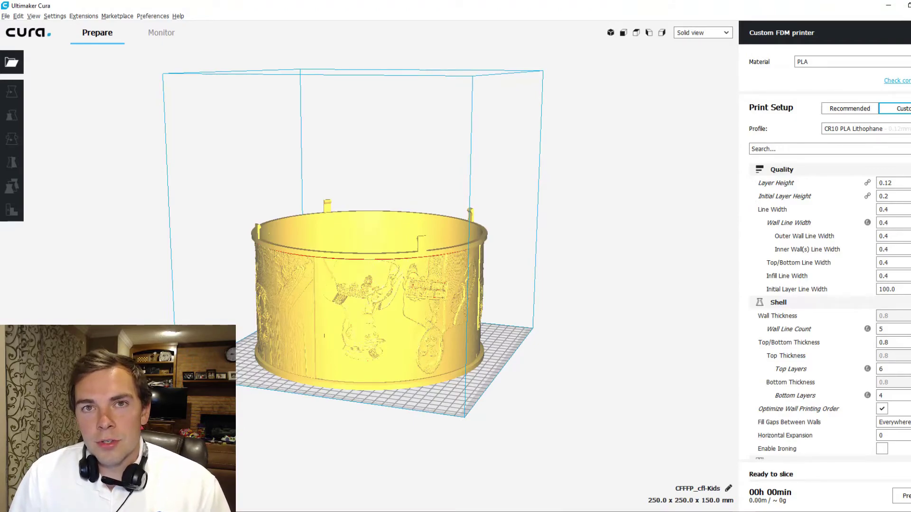